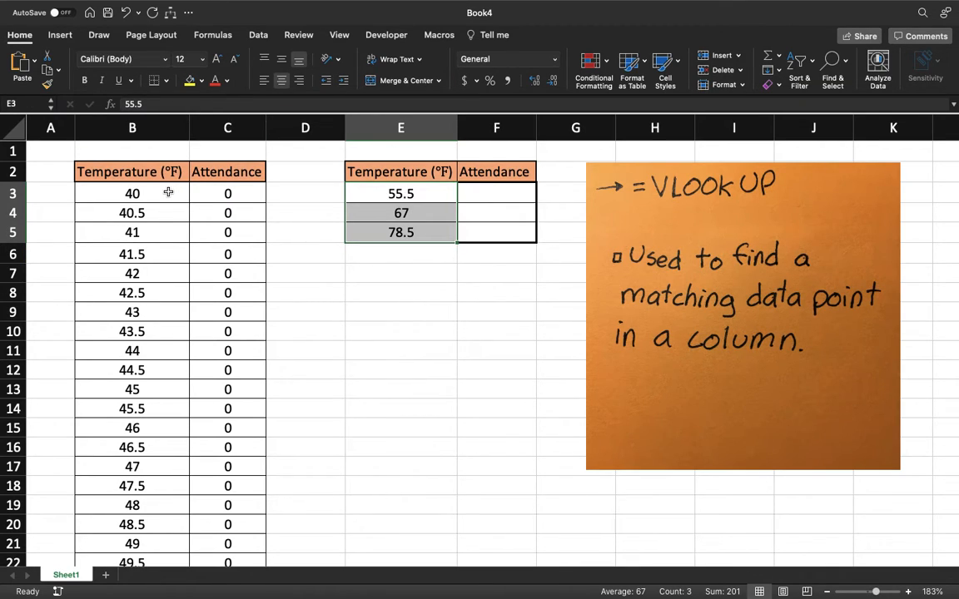
Examine the temperature and attendance table from row 3 to row 125 and the three temperatures in E3:E5 that need attendance values.
drag(168, 192, 233, 293)
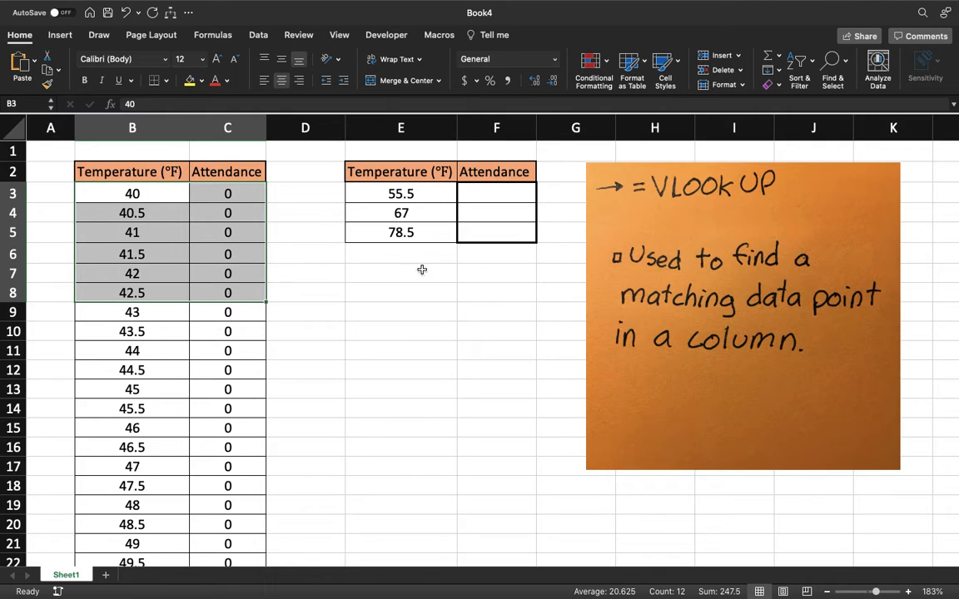
click(491, 193)
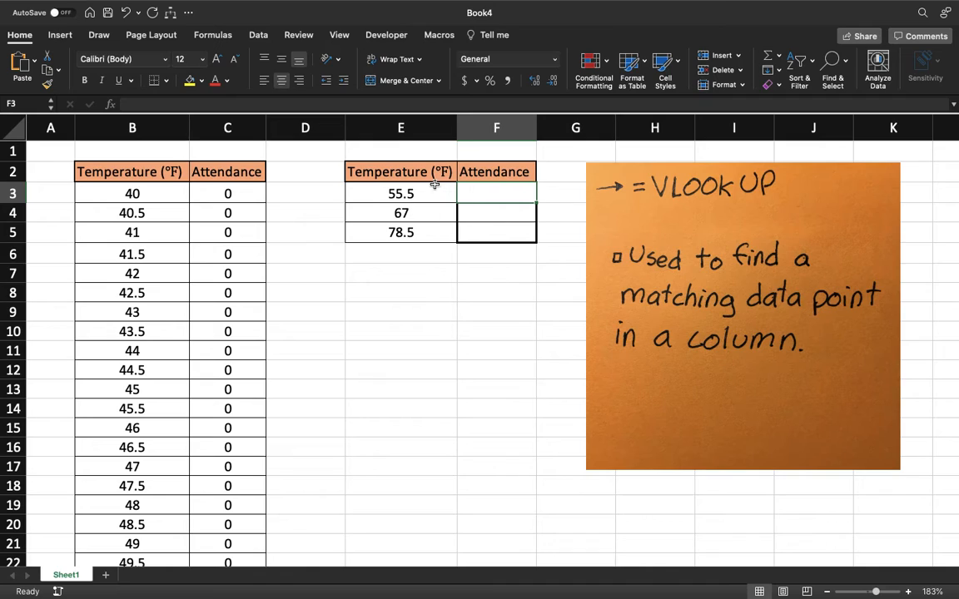
drag(375, 191, 363, 233)
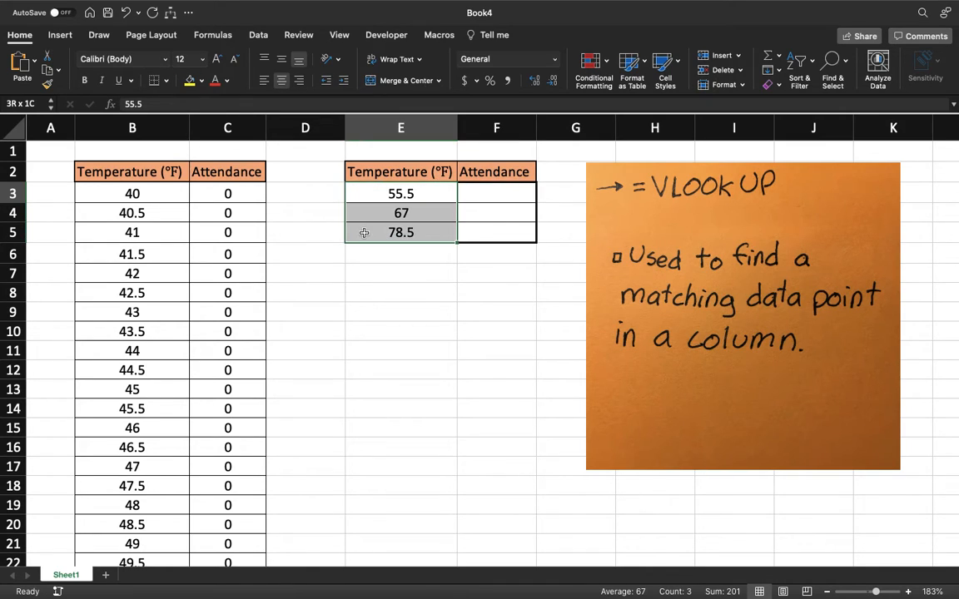
click(491, 197)
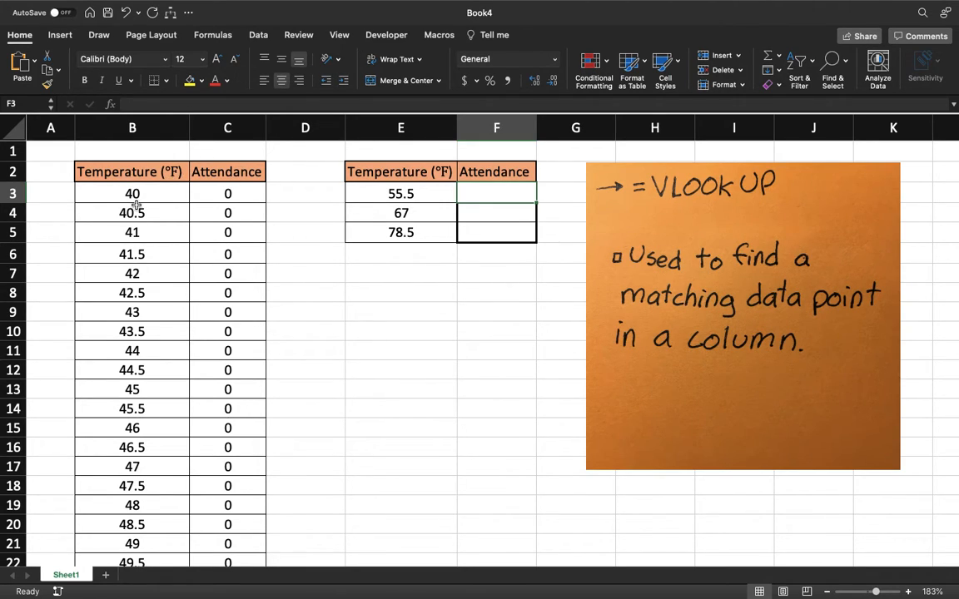
scroll(201, 338, down, 15)
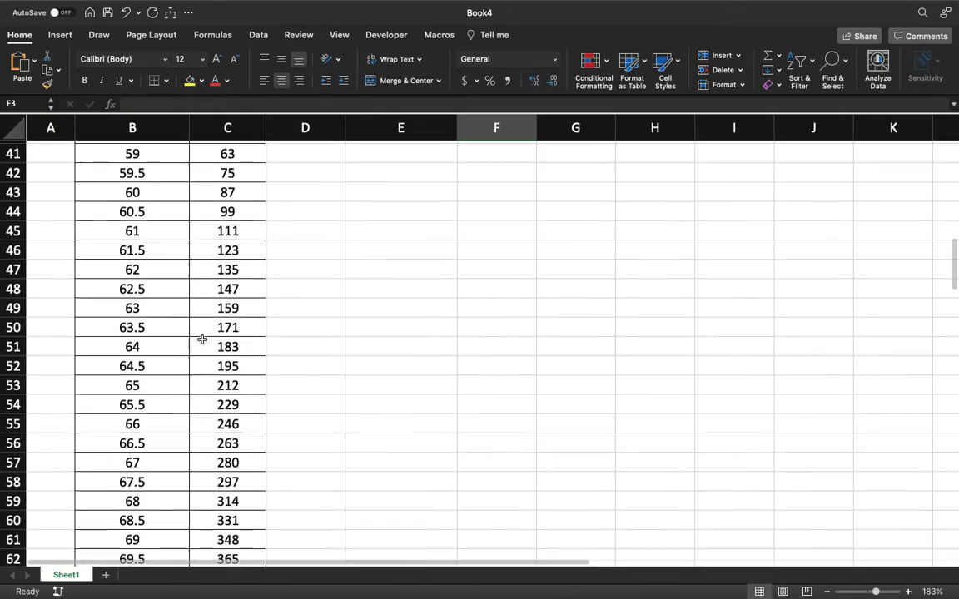
scroll(202, 338, down, 20)
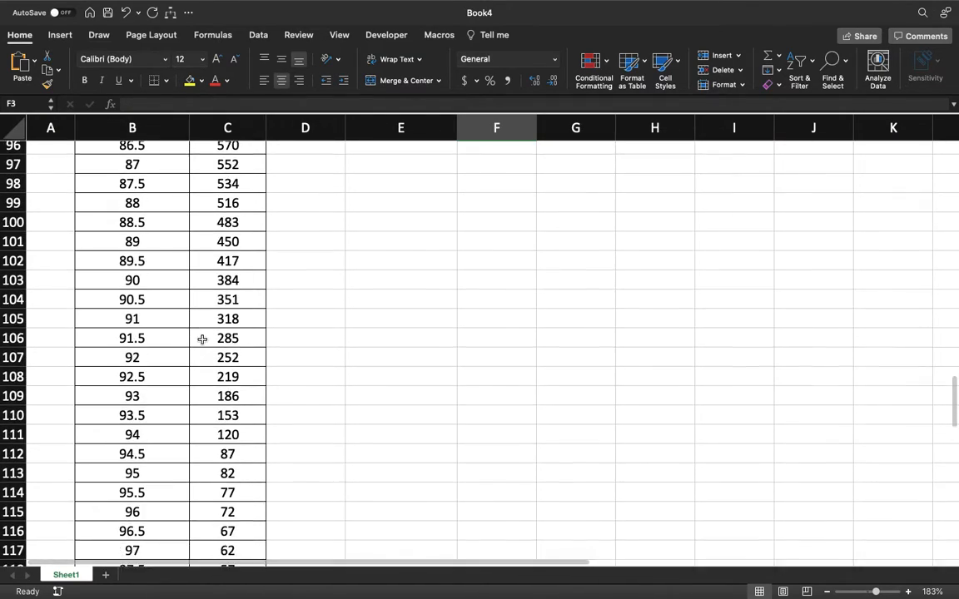
scroll(202, 338, down, 3)
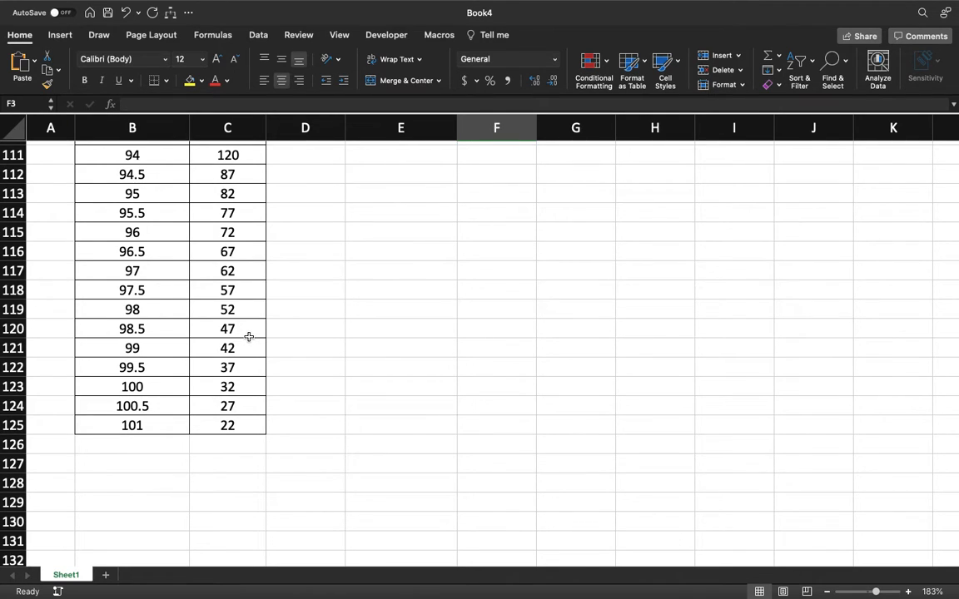
scroll(249, 336, up, 2)
scroll(249, 336, up, 1)
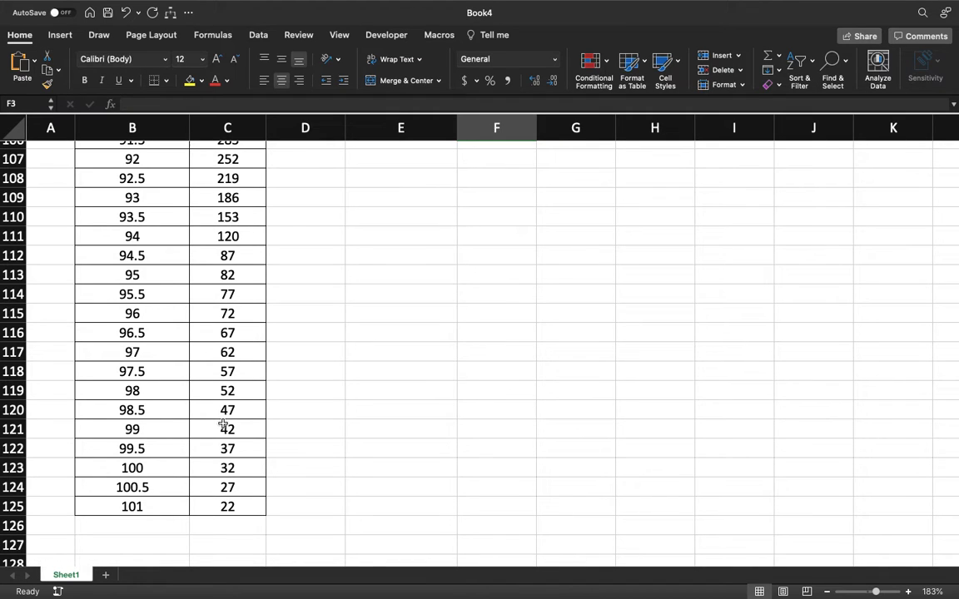
scroll(223, 426, up, 20)
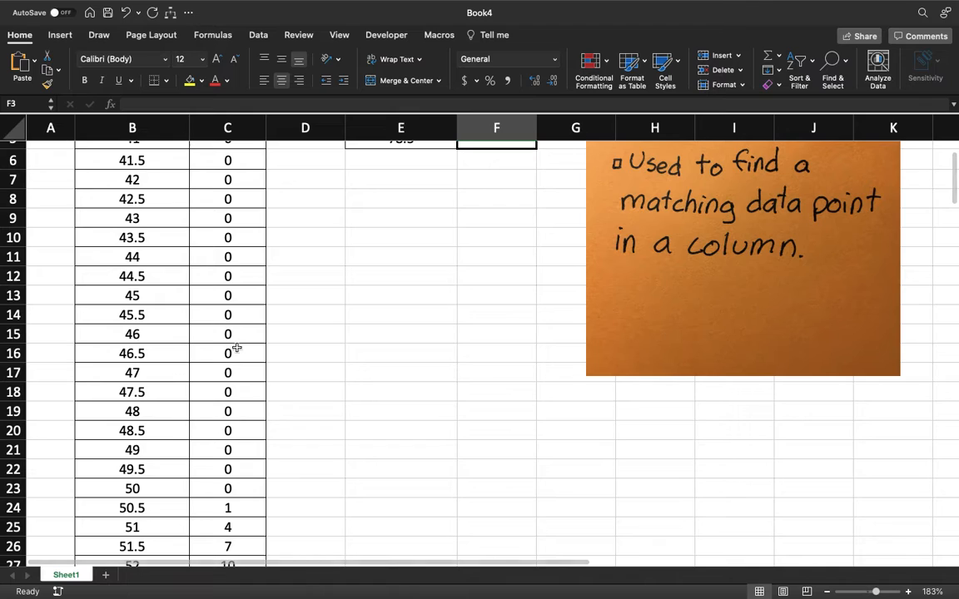
scroll(237, 348, up, 3)
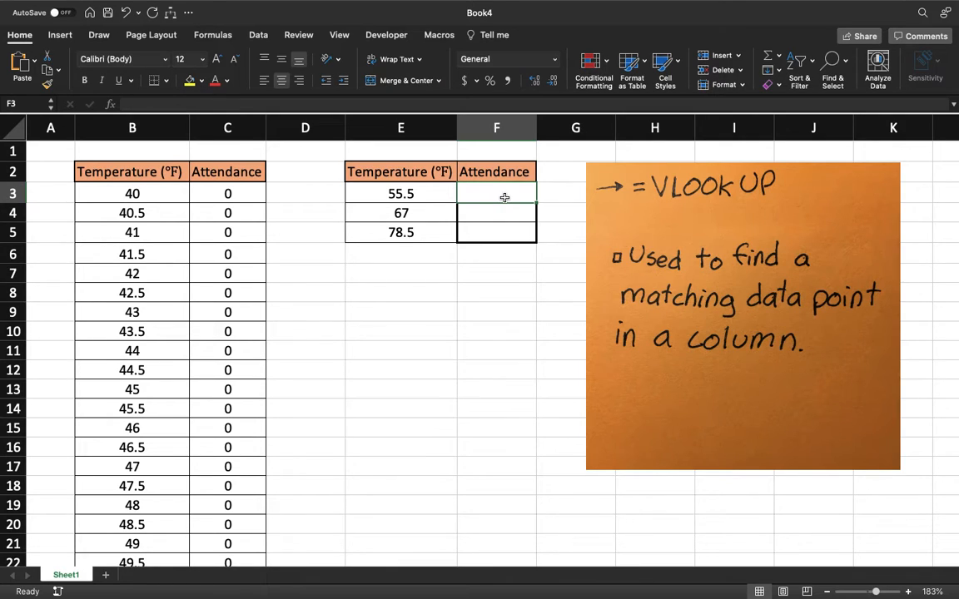
Enter a VLOOKUP in F3 that finds E3 in B3:C125 and returns column 2 with FALSE for an exact match.
text(=v)
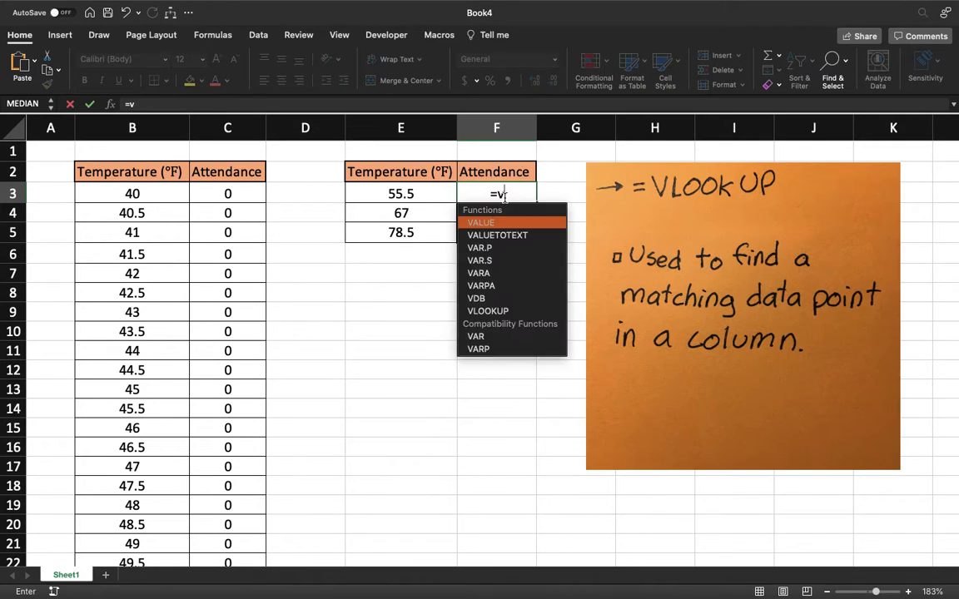
text(lookup()
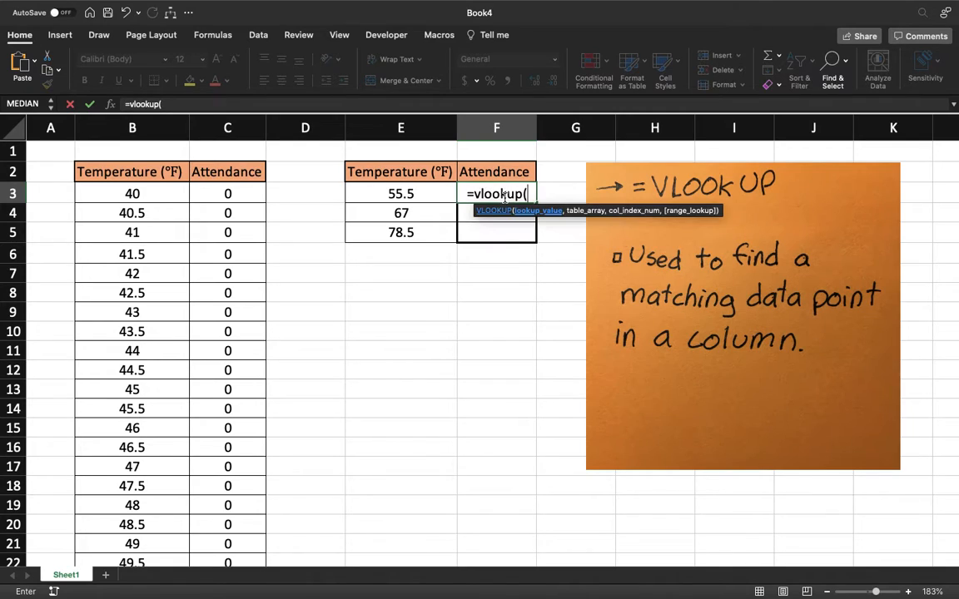
click(416, 193)
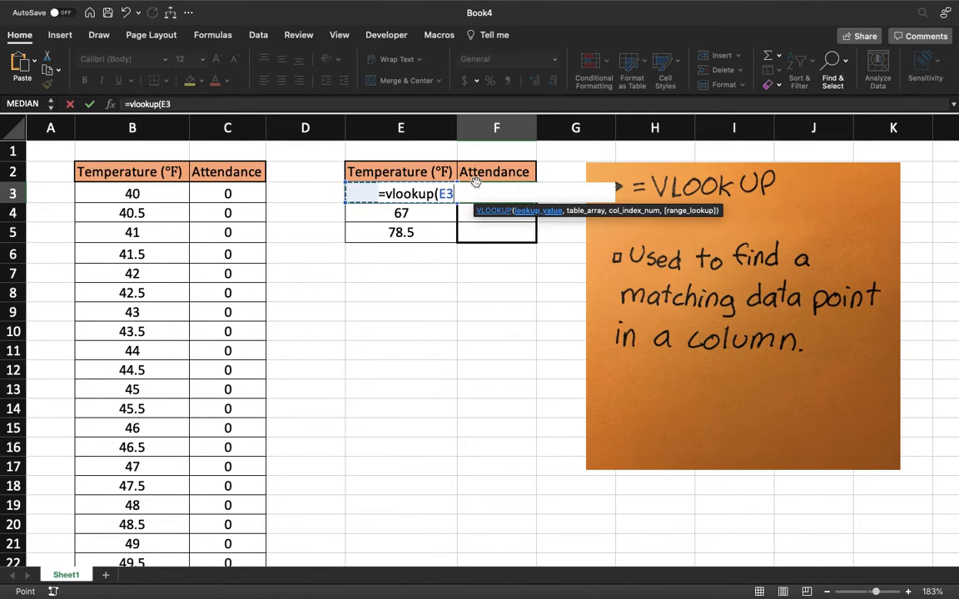
text(,)
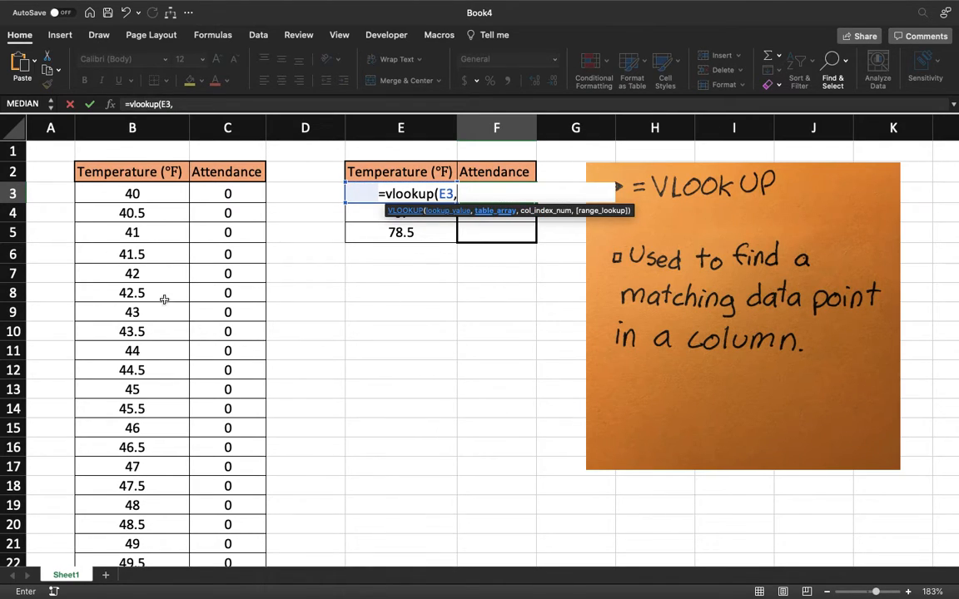
drag(93, 192, 227, 520)
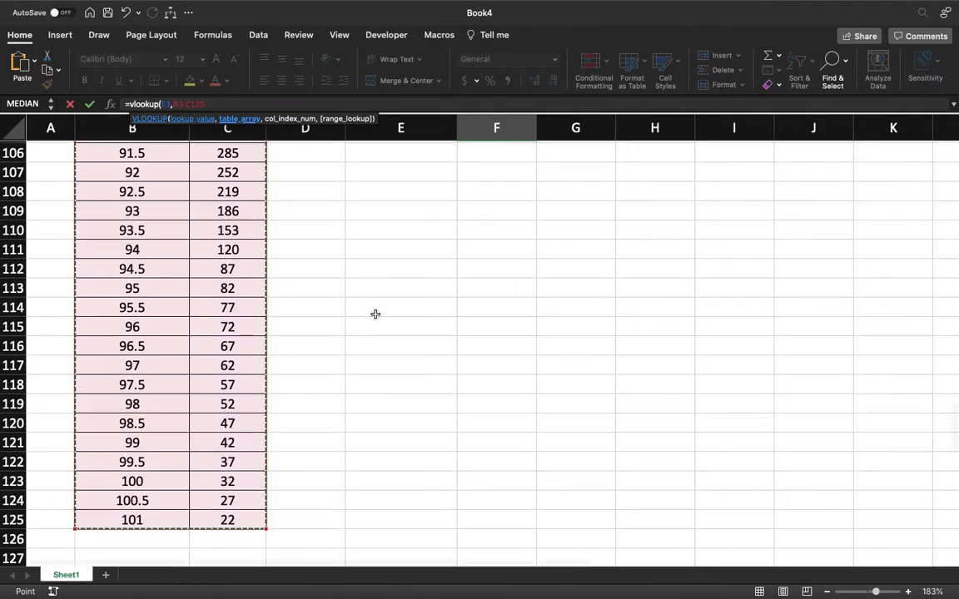
scroll(374, 316, up, 20)
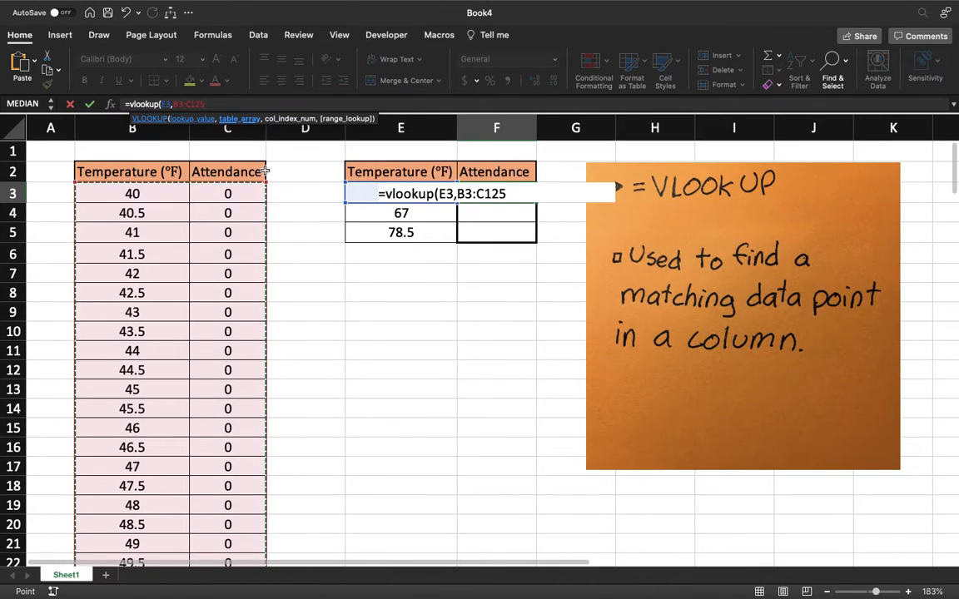
text(,2)
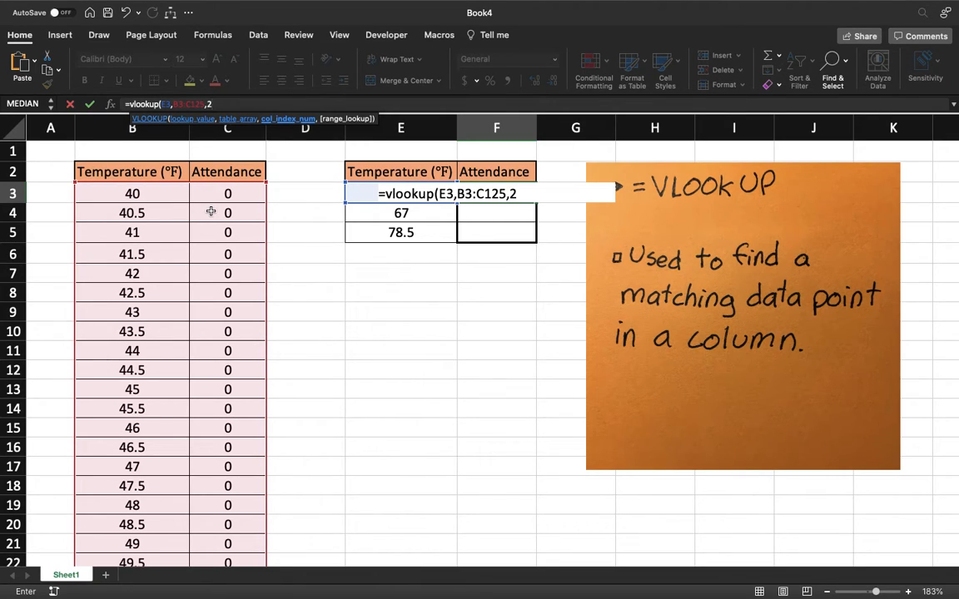
text(,)
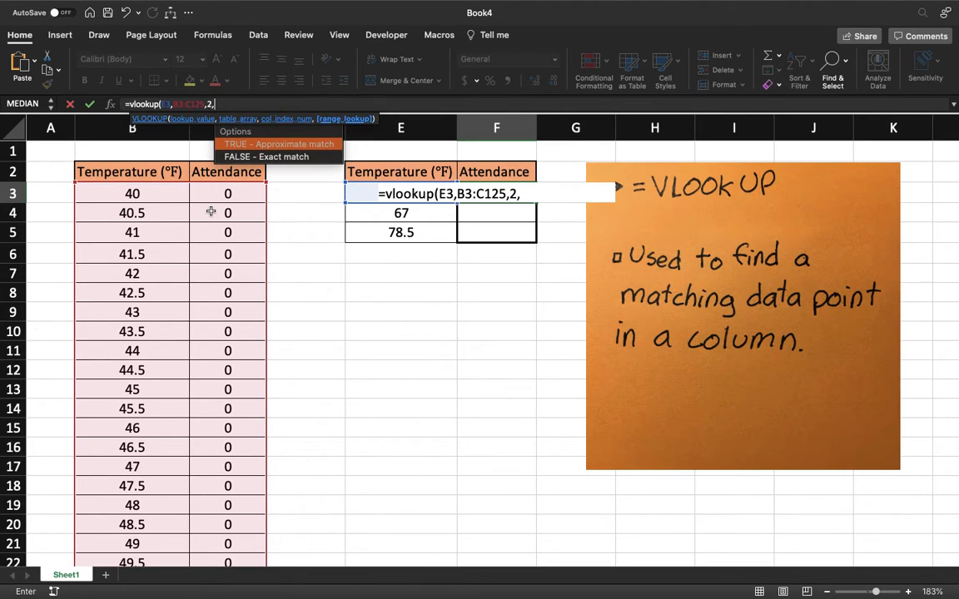
double_click(303, 158)
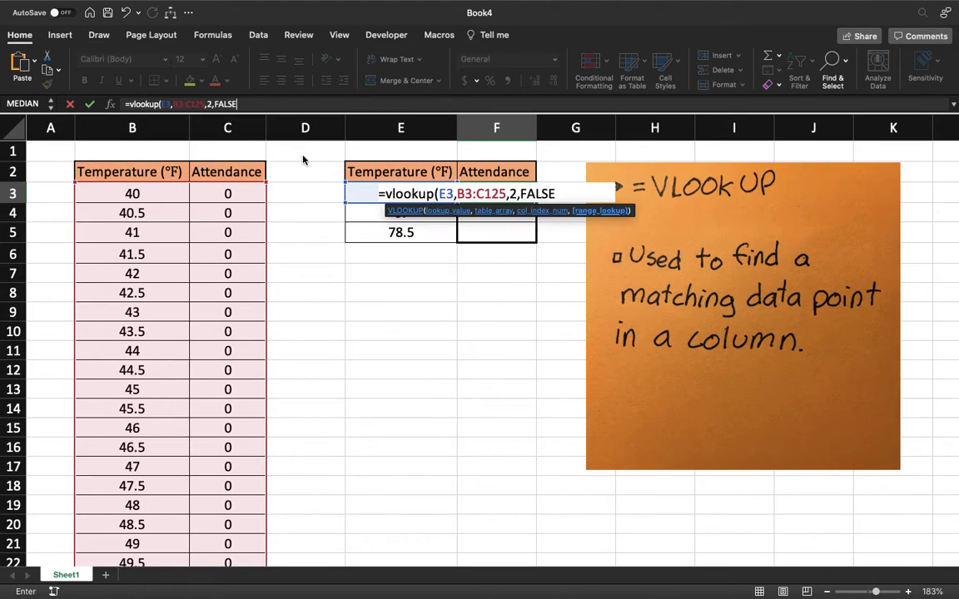
key(Return)
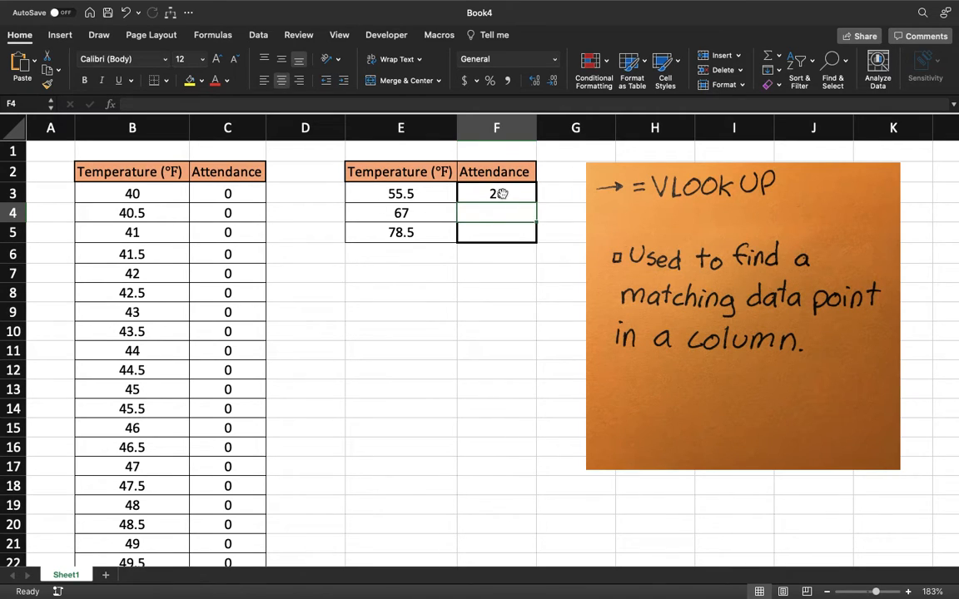
Find the 55.5 °F row in the source table and check its attendance against the result in F3.
scroll(287, 310, down, 10)
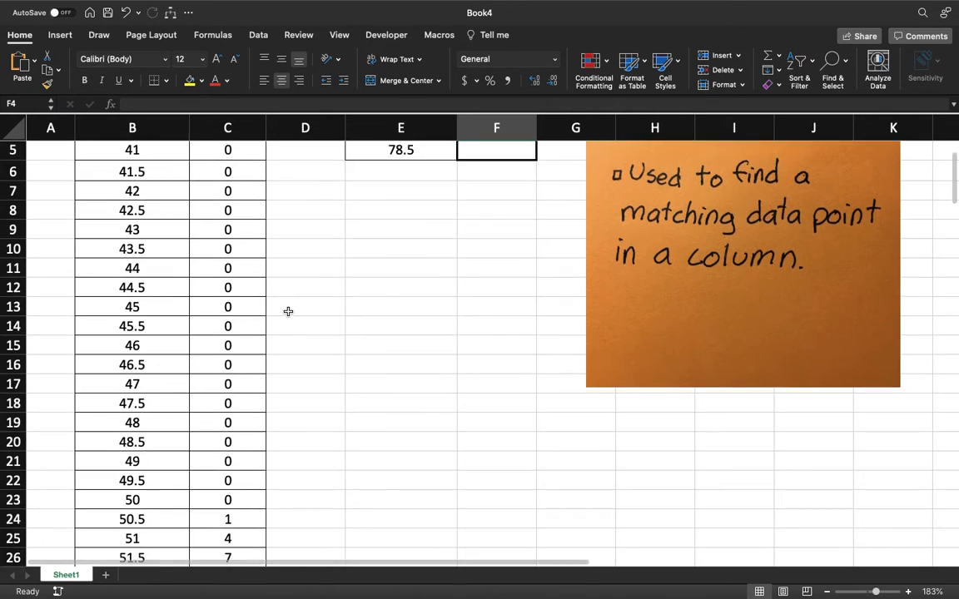
scroll(288, 311, down, 7)
scroll(287, 311, up, 3)
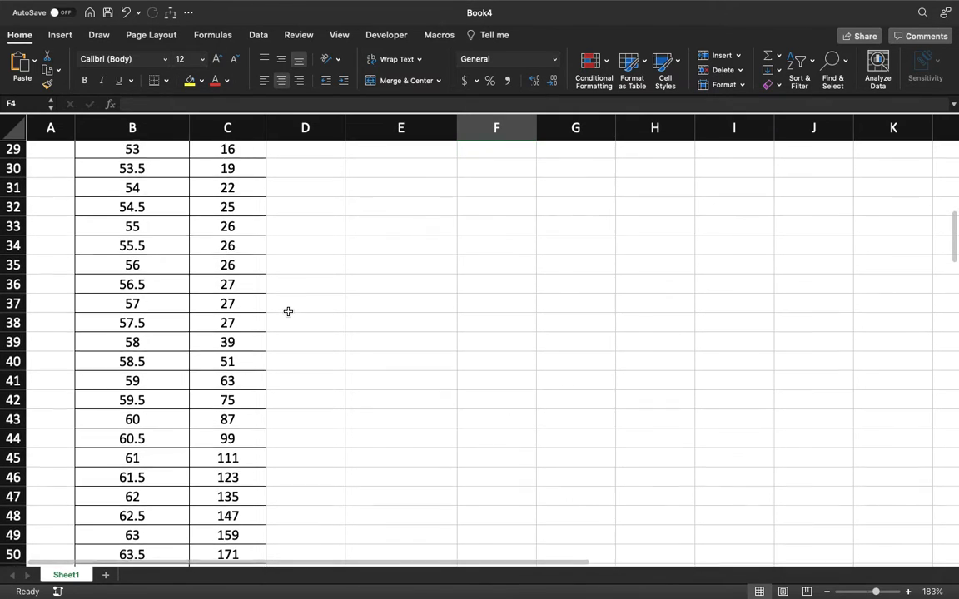
drag(136, 248, 242, 251)
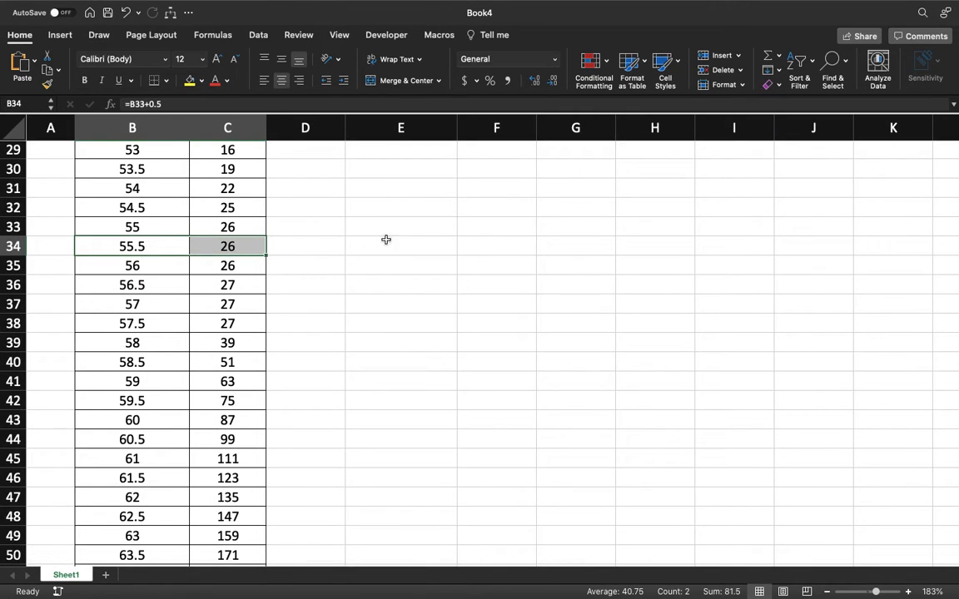
scroll(428, 257, up, 3)
scroll(429, 257, up, 10)
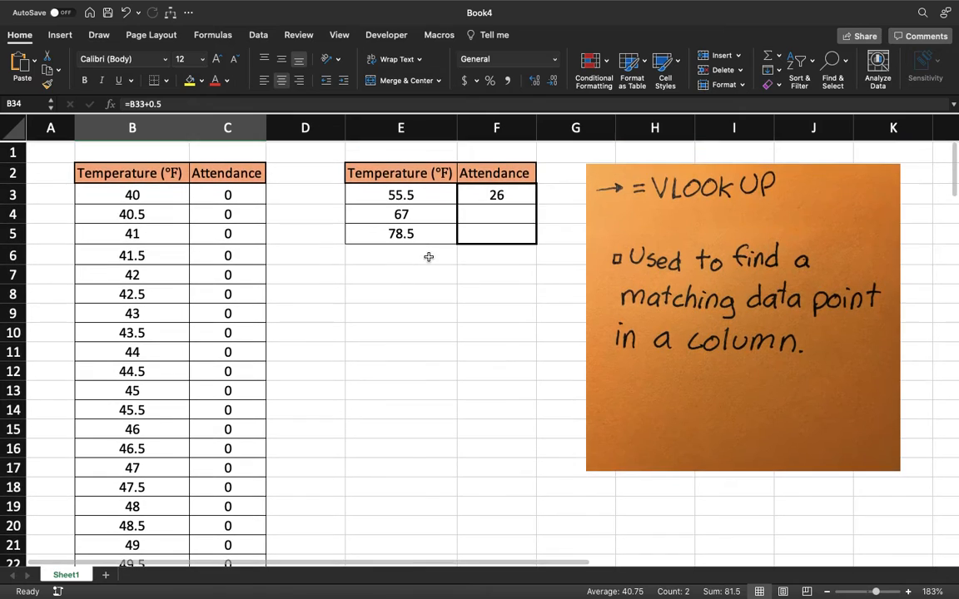
Enter a VLOOKUP in F4 that finds E4 in B3:C125 and returns column 2 with FALSE for an exact match.
click(489, 212)
text(=)
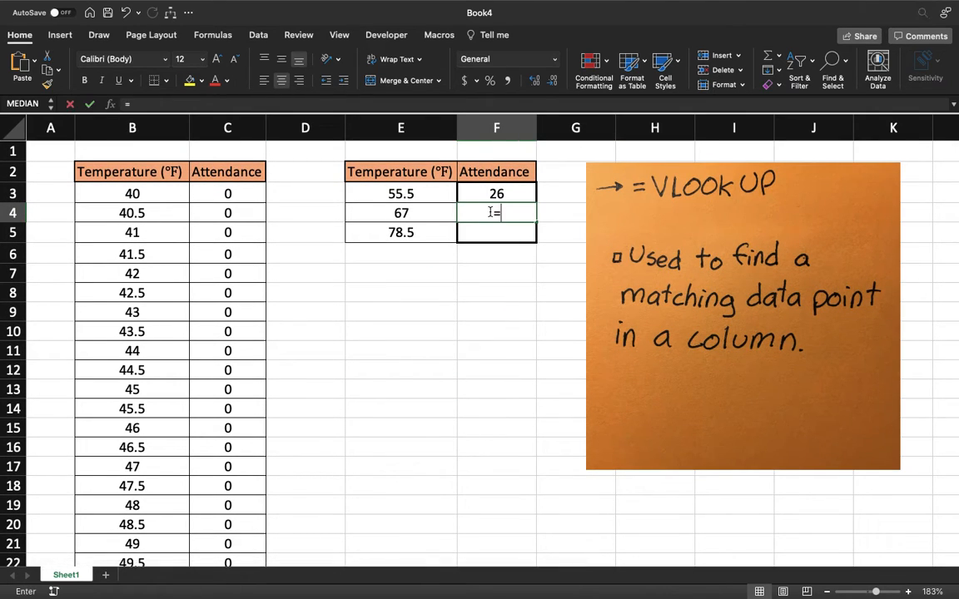
text(vlookup()
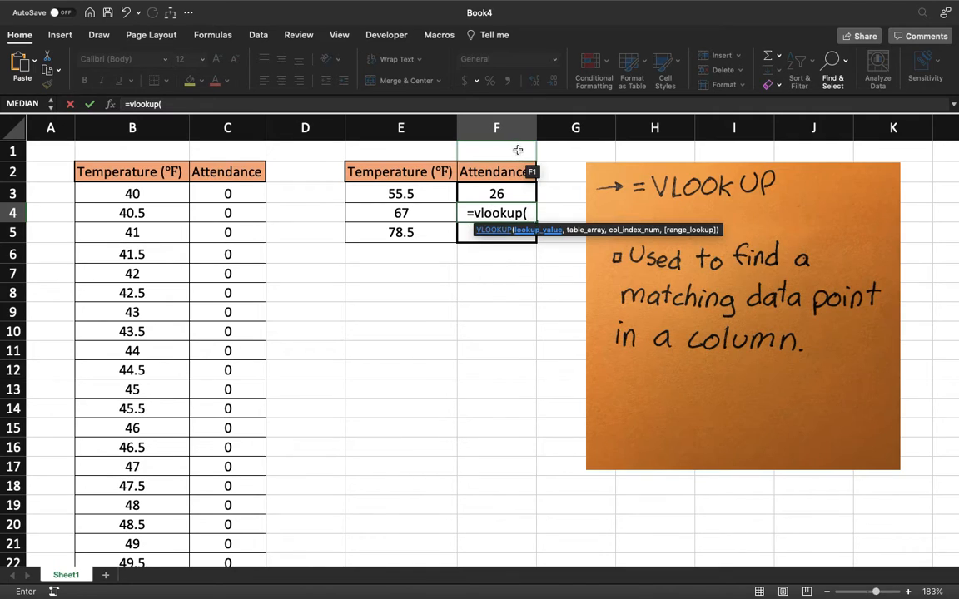
click(401, 213)
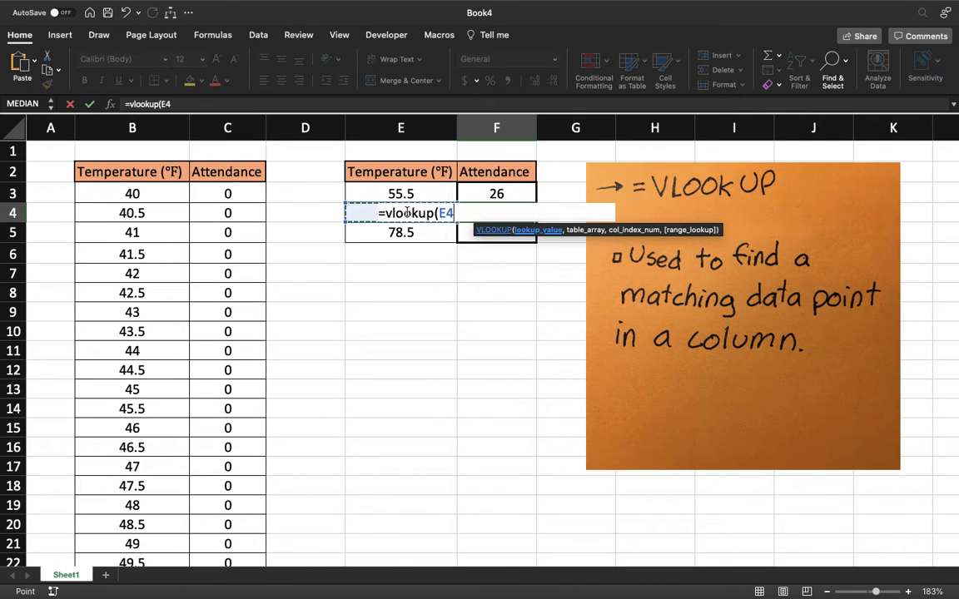
text(,)
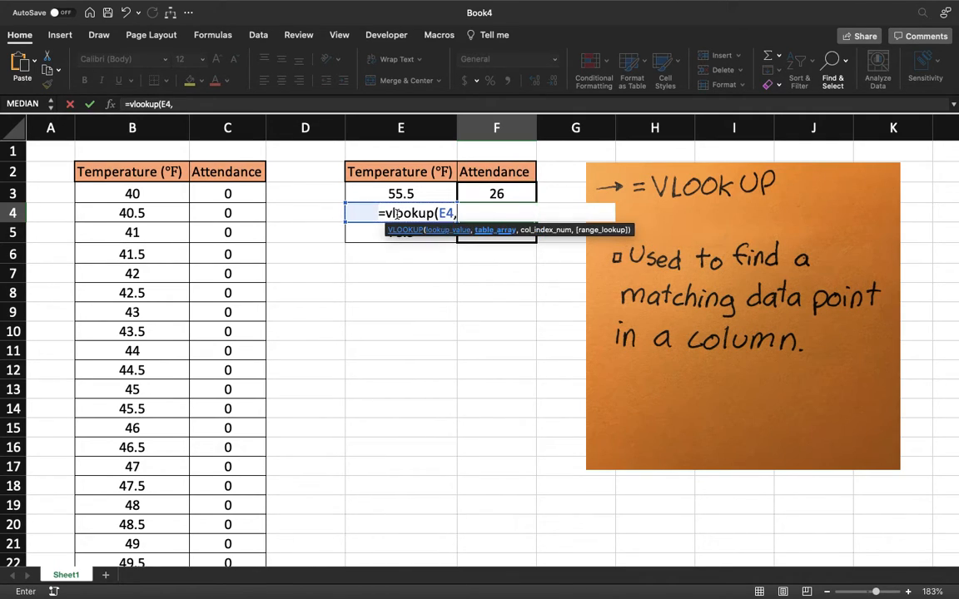
drag(129, 193, 237, 520)
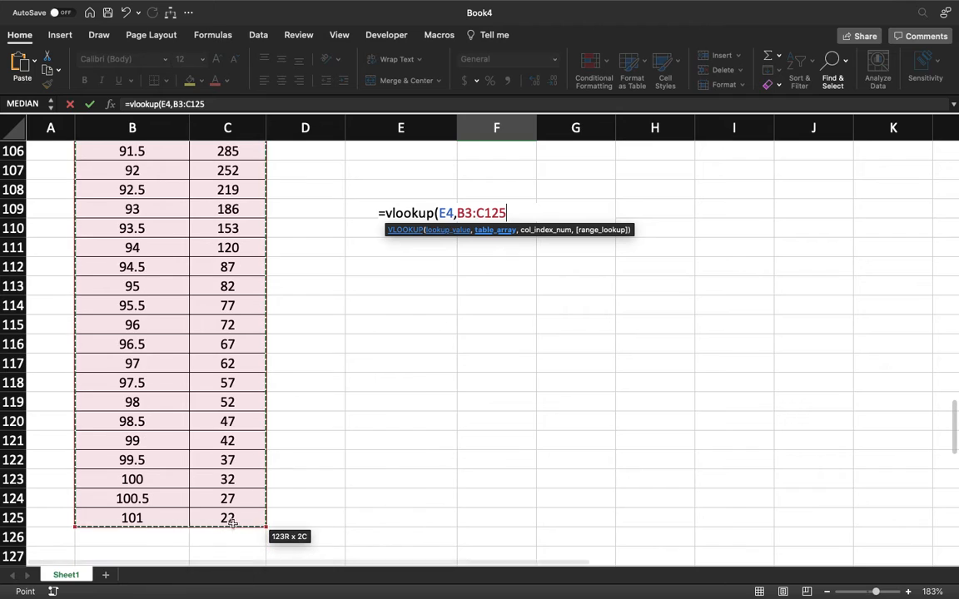
scroll(329, 407, up, 20)
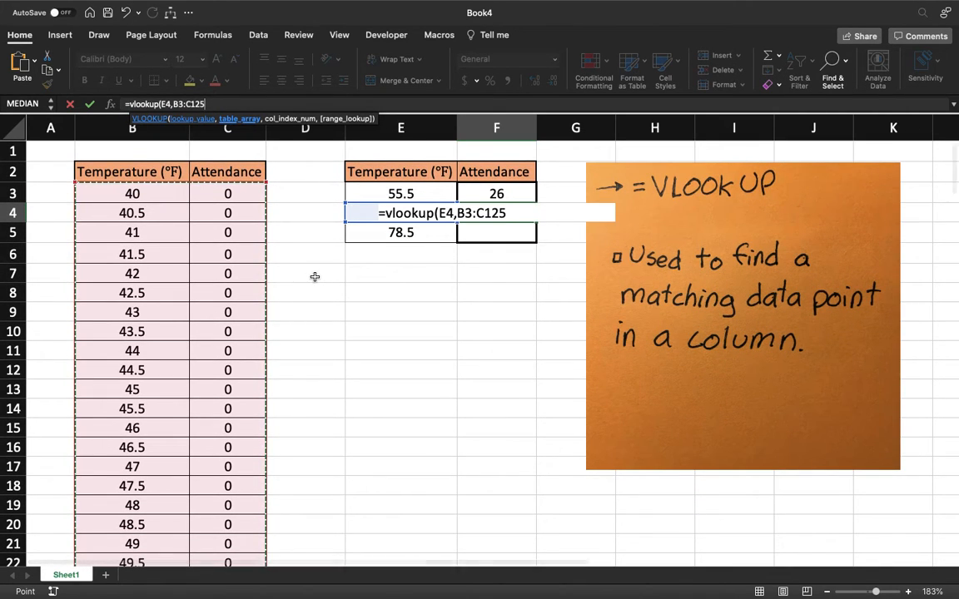
text(,2)
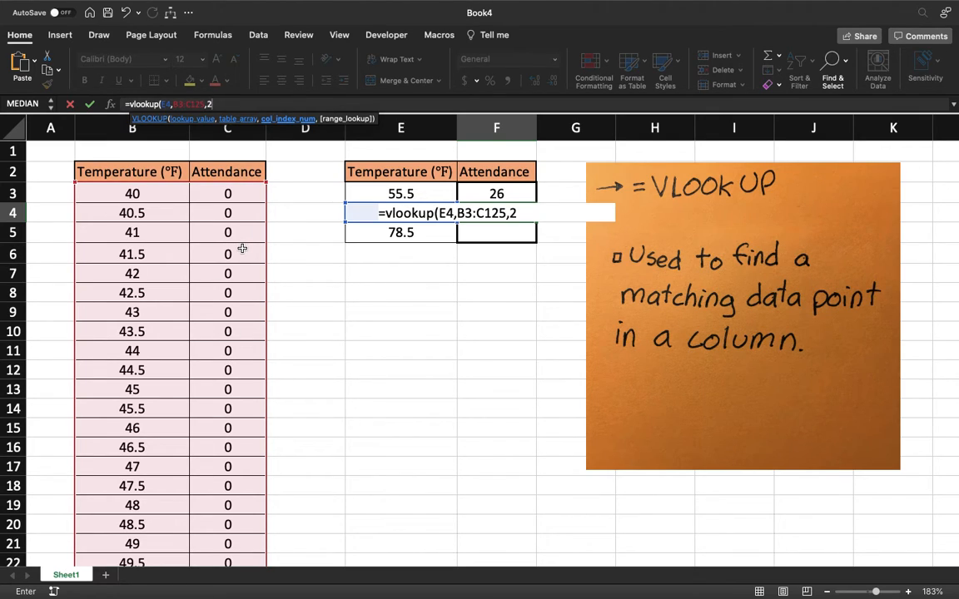
text(,)
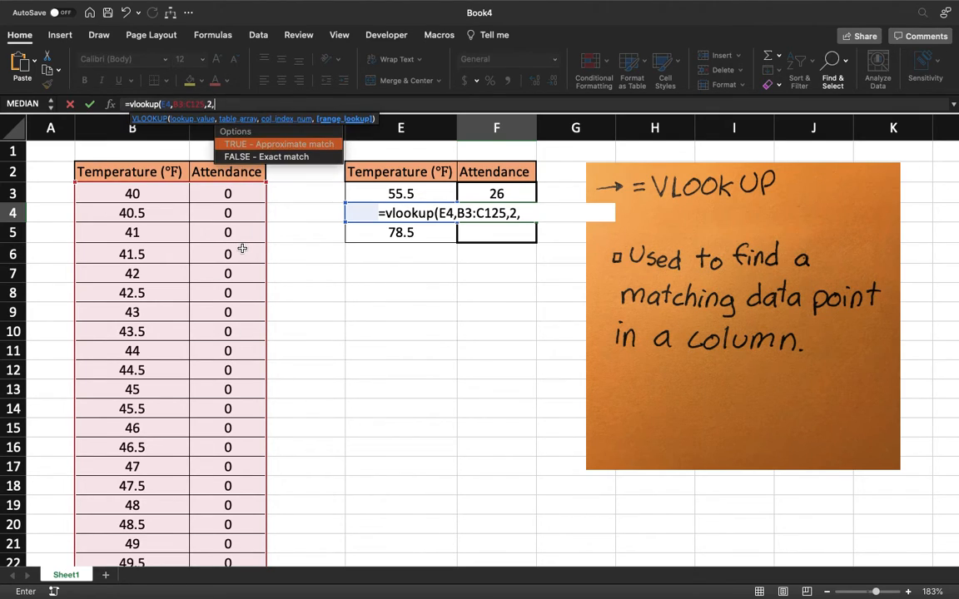
double_click(300, 161)
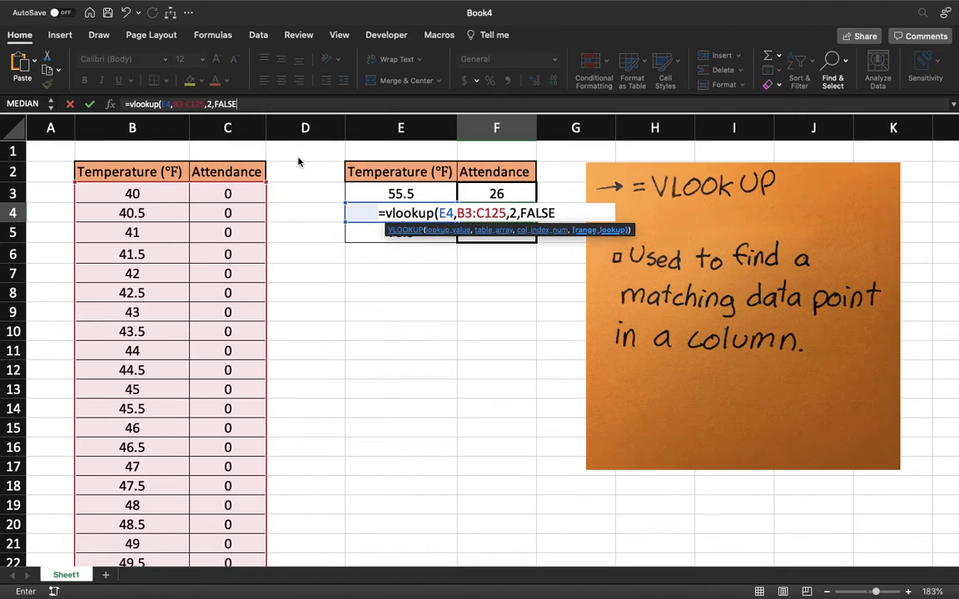
key(Return)
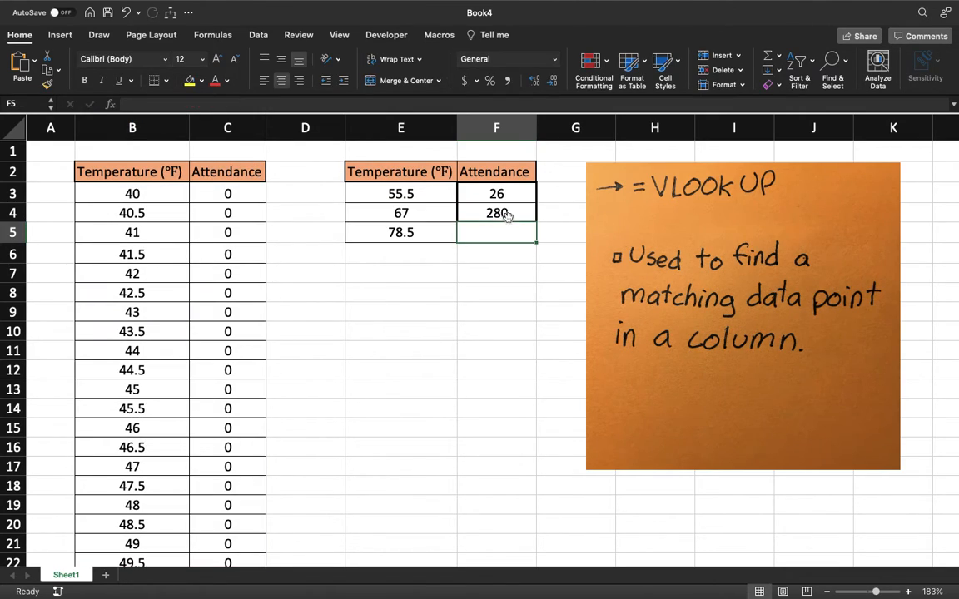
Find the 67 °F row in the source table and check its attendance against the result in F4.
scroll(518, 294, down, 15)
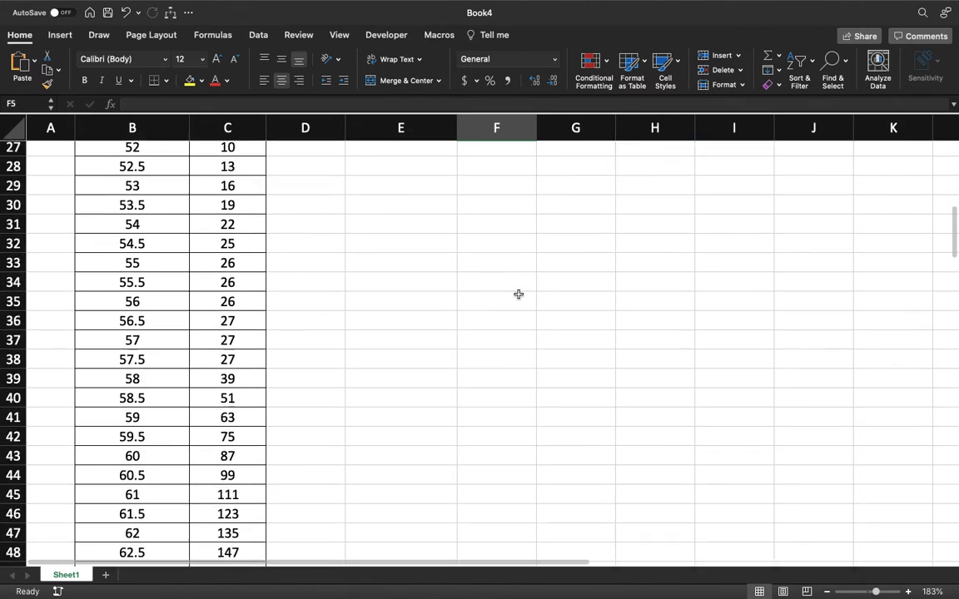
scroll(517, 294, down, 1)
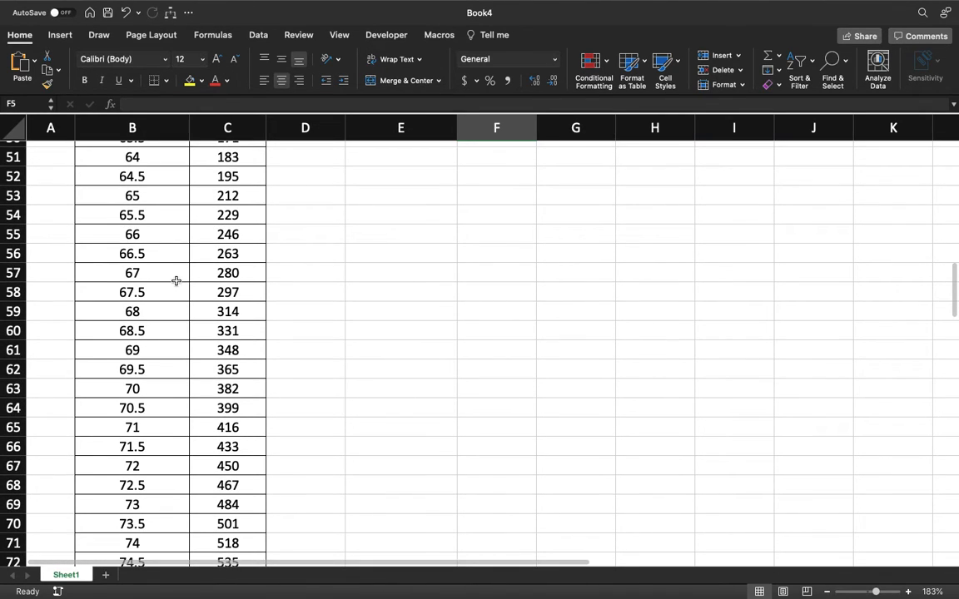
drag(197, 277, 153, 279)
click(407, 272)
scroll(408, 272, up, 13)
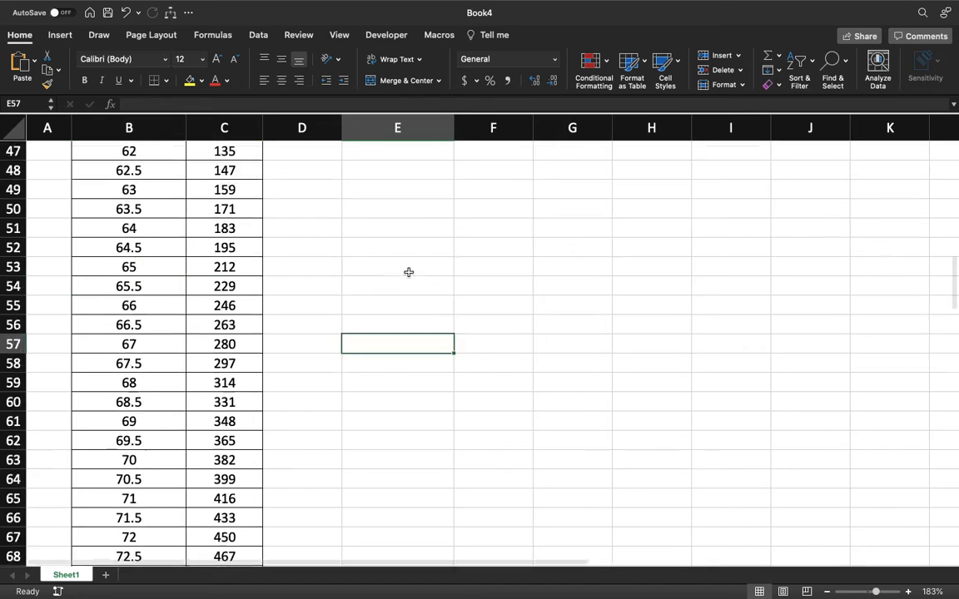
scroll(409, 272, up, 4)
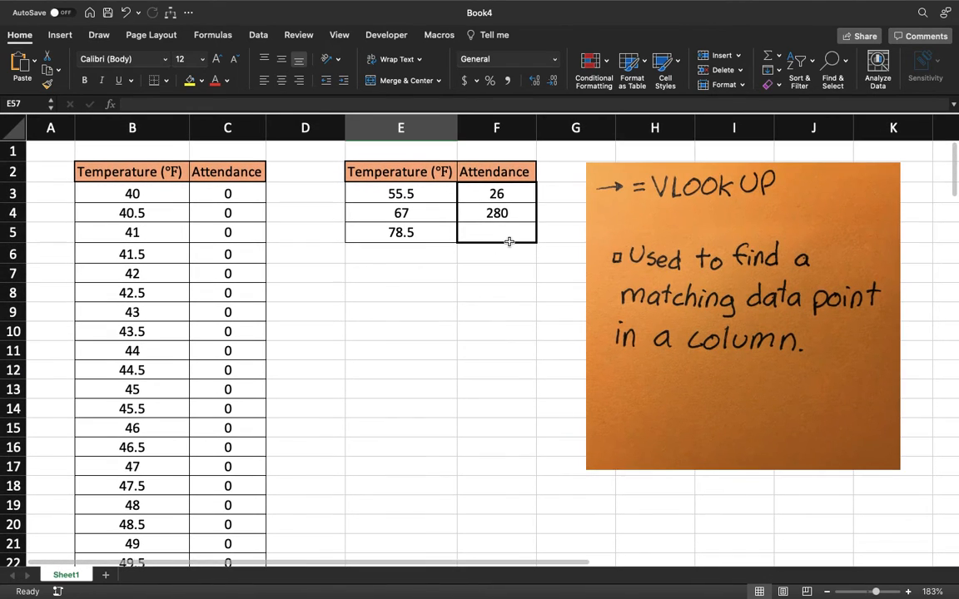
Enter a VLOOKUP in F5 that finds E5 in B3:C125 and returns column 2 with FALSE for an exact match.
click(506, 236)
text(=)
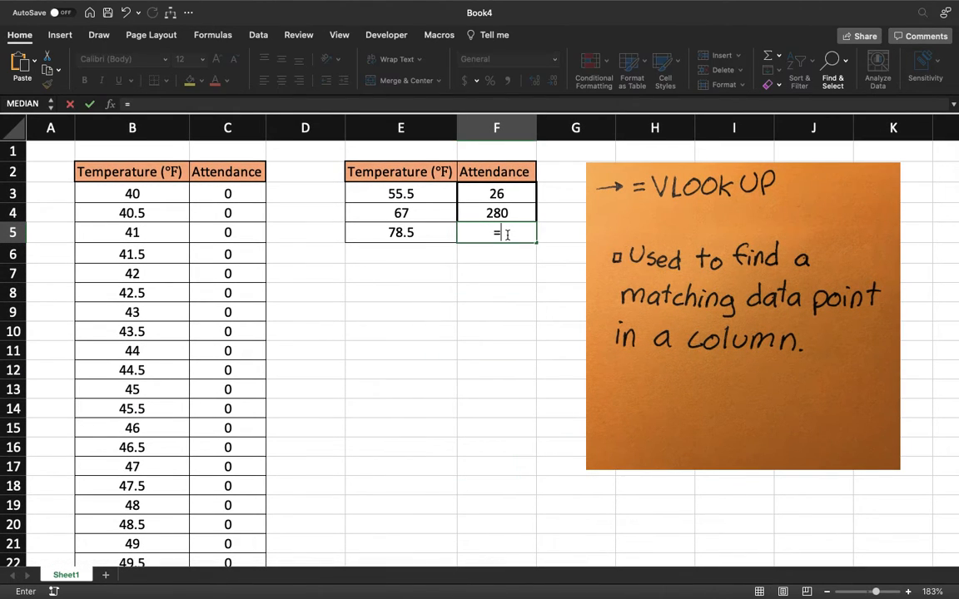
text(vlookup()
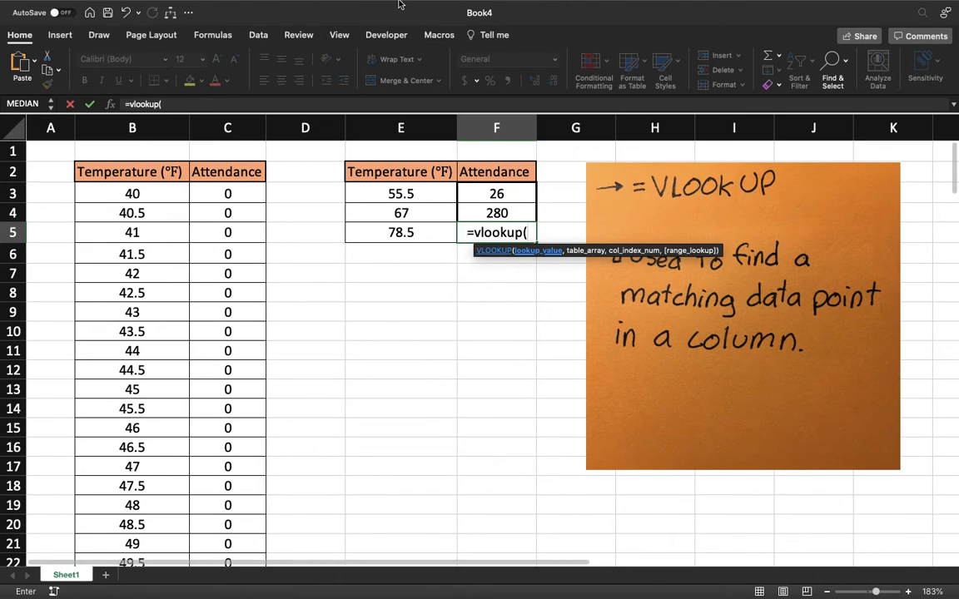
click(377, 232)
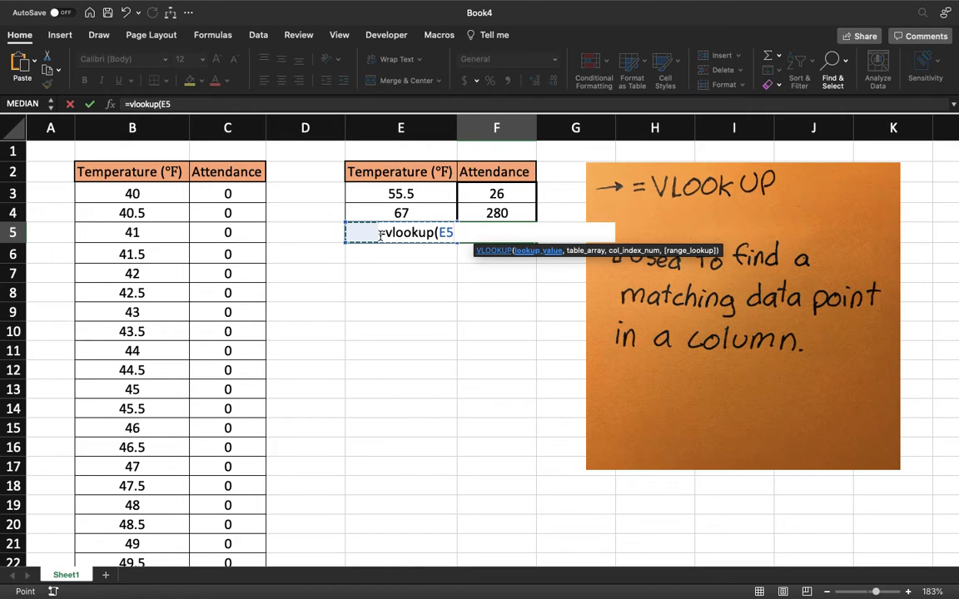
text(,)
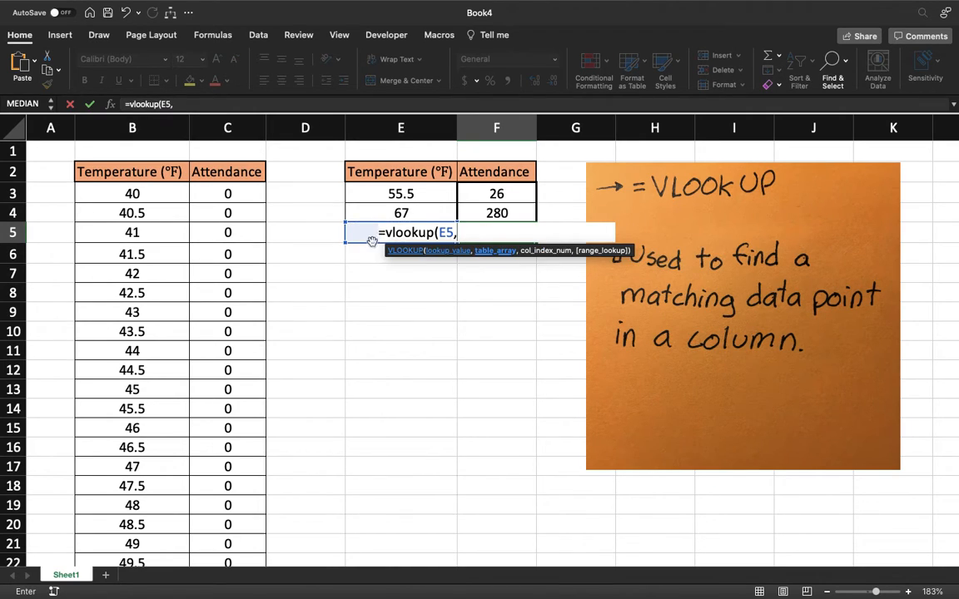
drag(132, 193, 256, 536)
scroll(372, 312, up, 20)
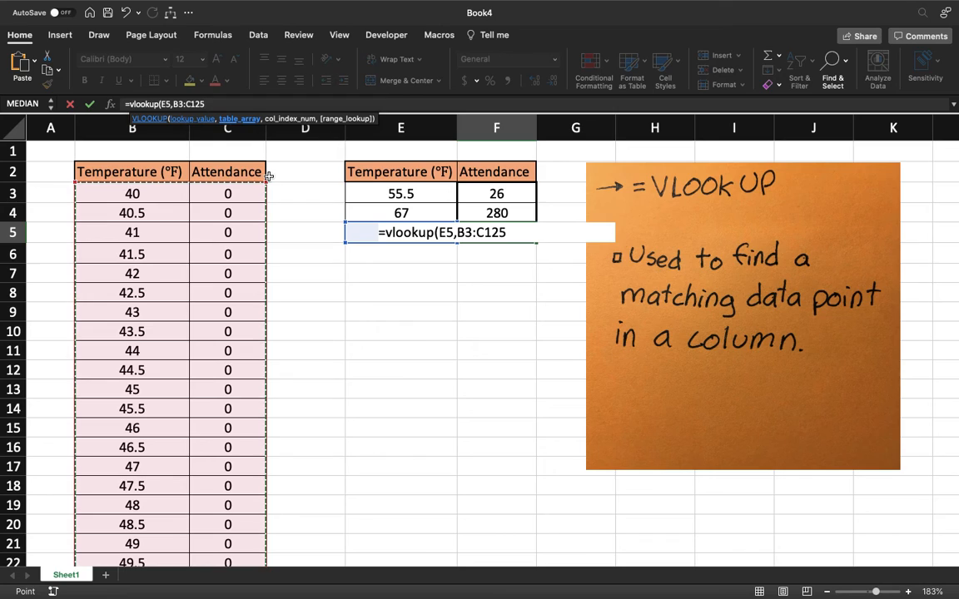
text(,2)
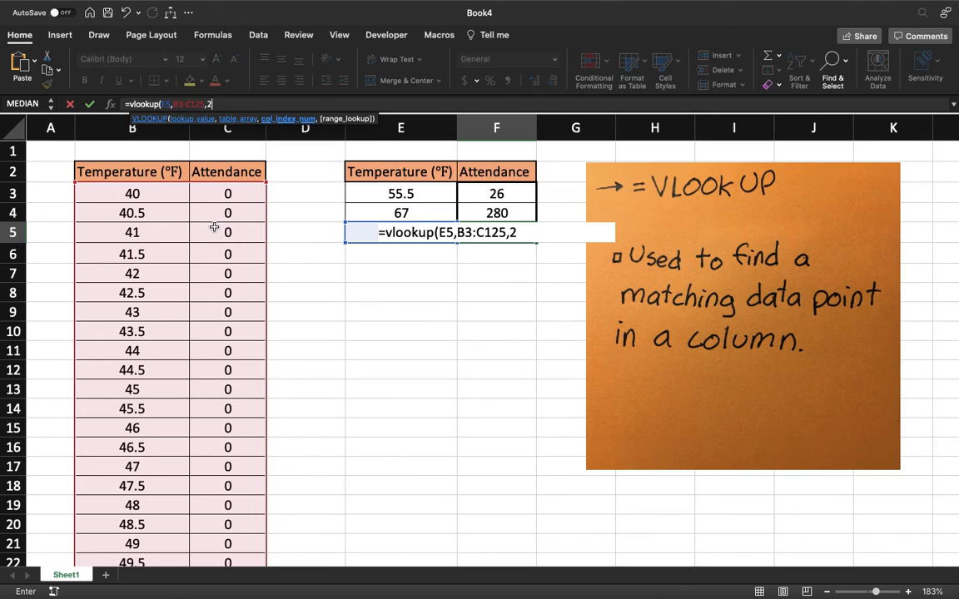
text(,)
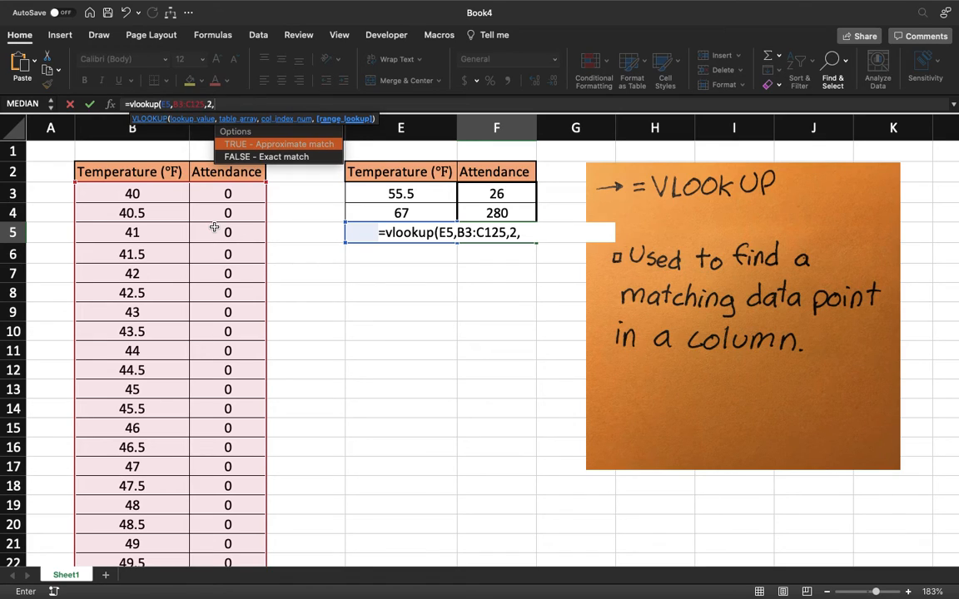
double_click(285, 157)
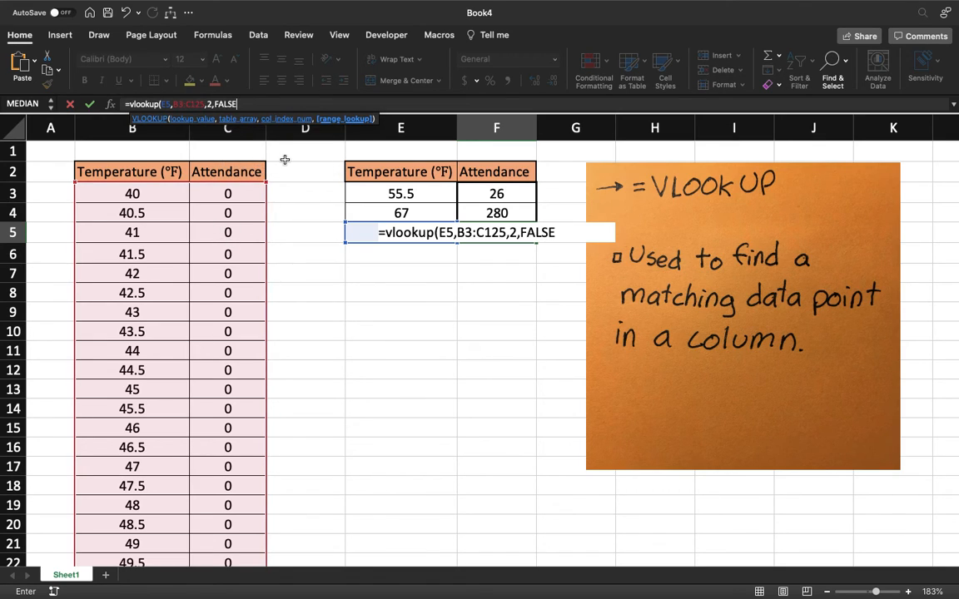
key(Return)
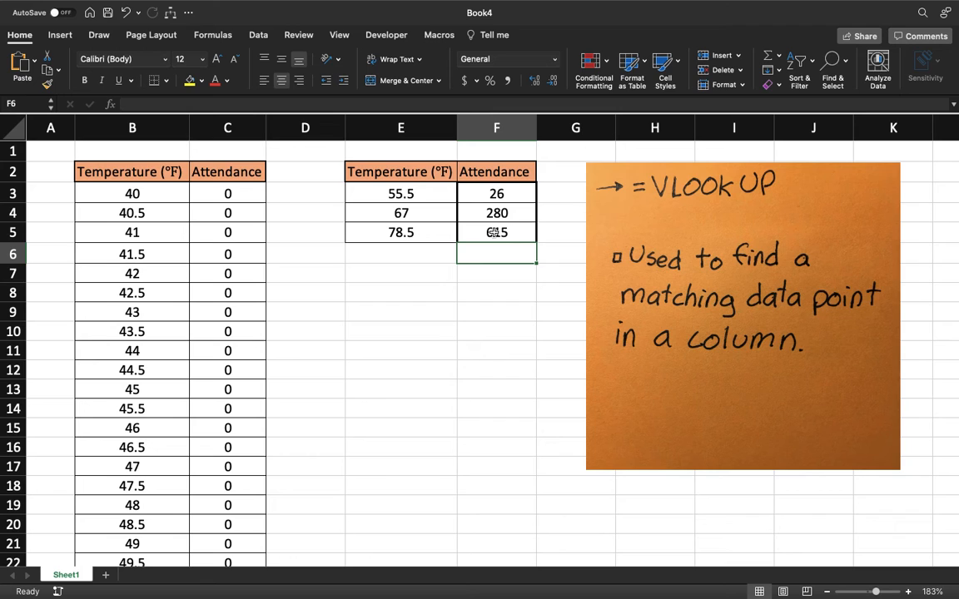
Find the 78.5 °F row in the source table and check its attendance against the result in F5.
drag(493, 232, 435, 235)
scroll(451, 288, down, 10)
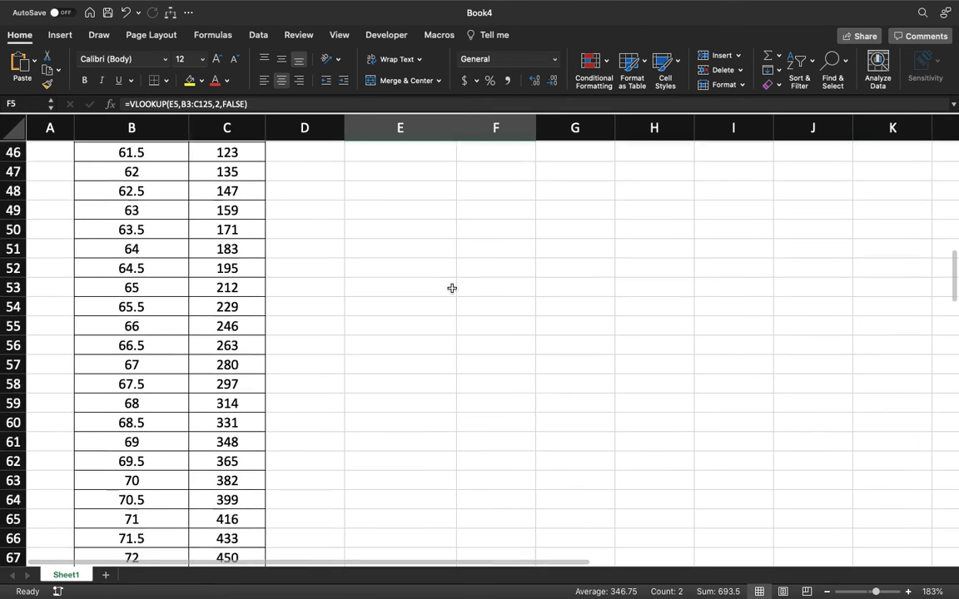
scroll(451, 288, down, 15)
scroll(451, 287, up, 6)
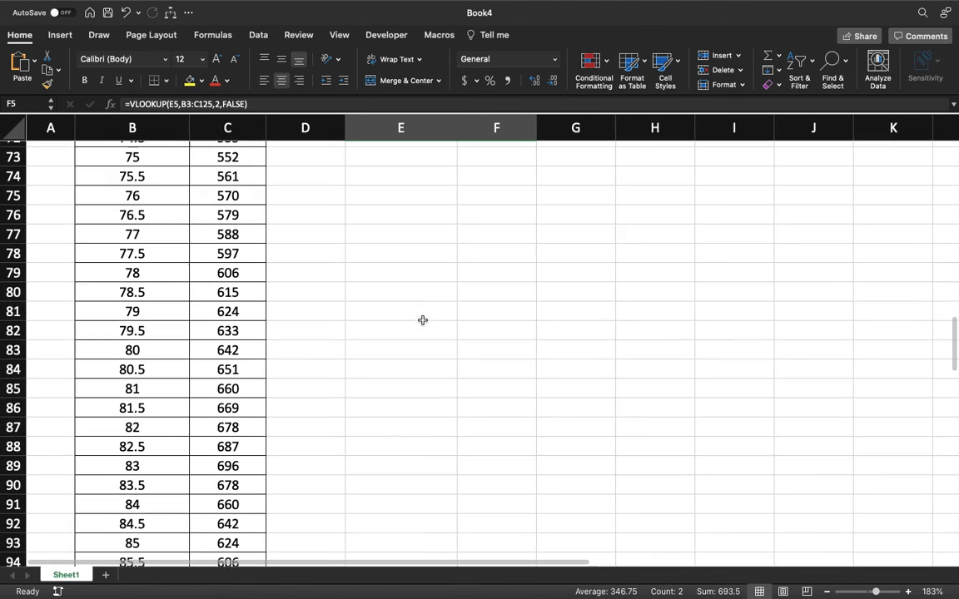
scroll(422, 320, up, 2)
drag(237, 323, 117, 323)
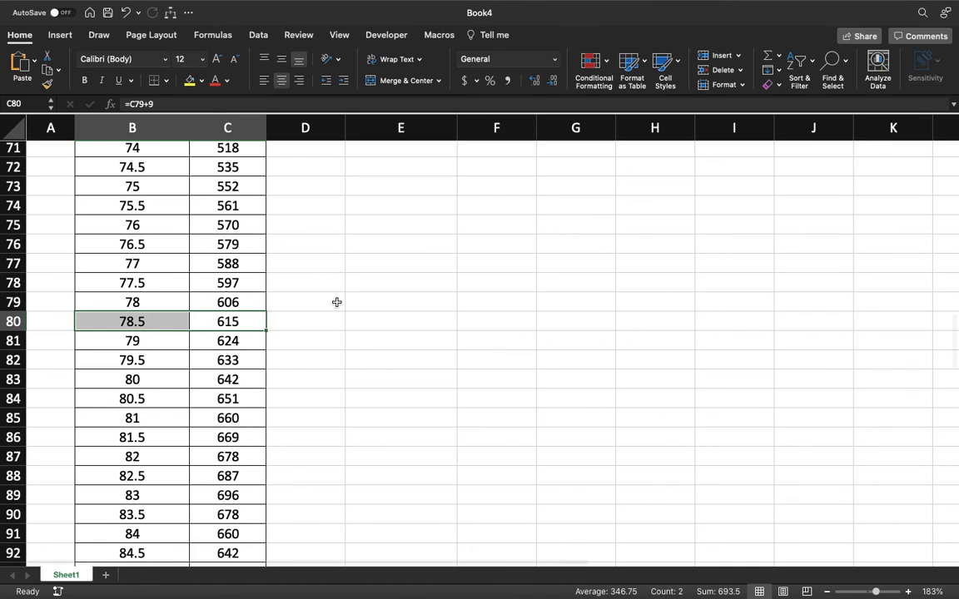
click(521, 304)
scroll(527, 304, up, 20)
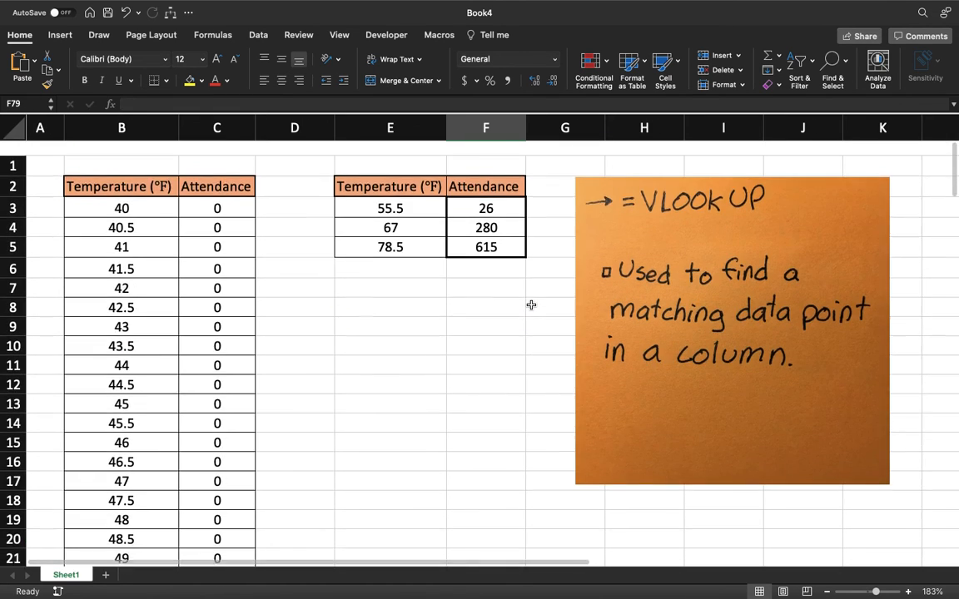
scroll(539, 312, down, 1)
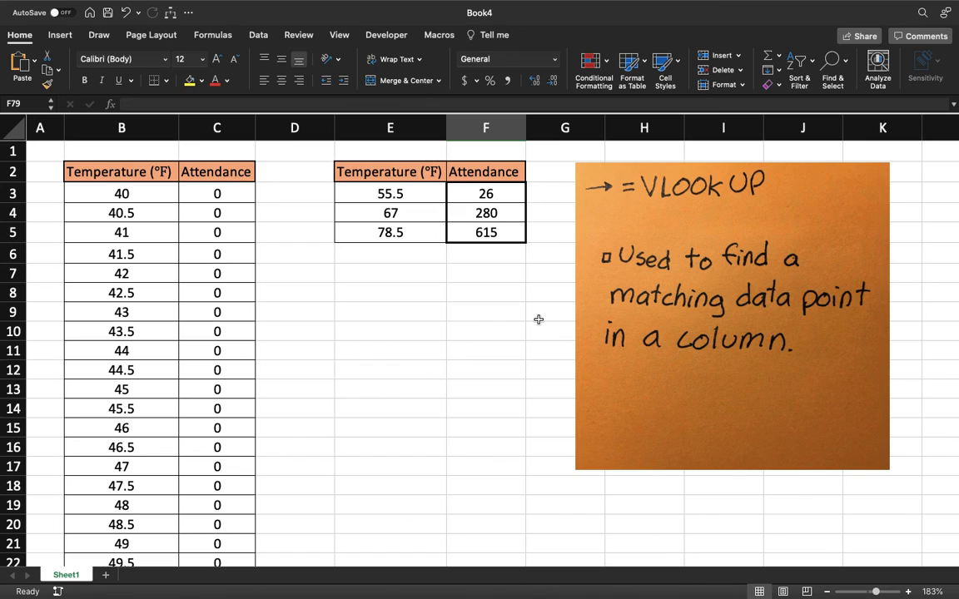
mouse_move(639, 10)
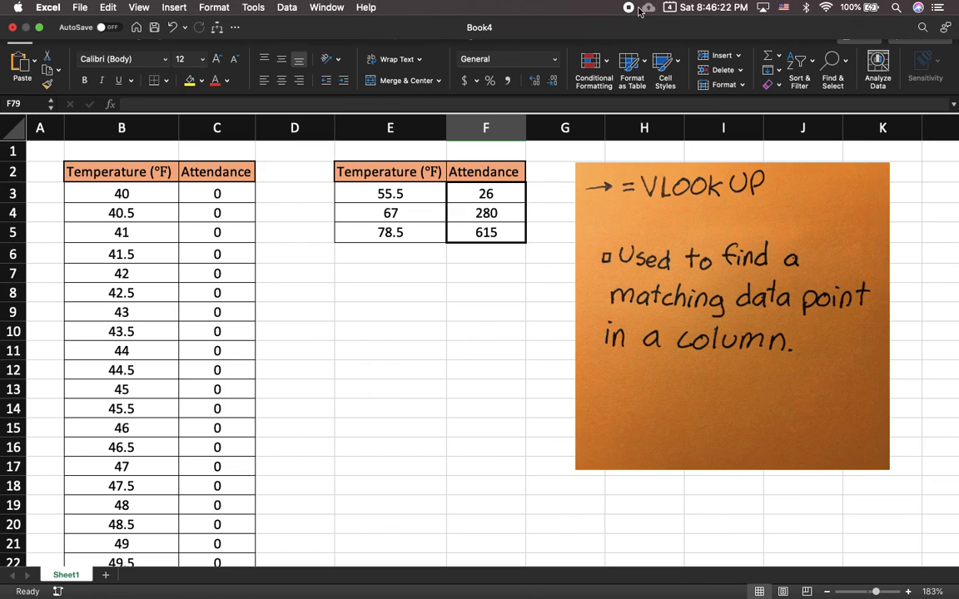